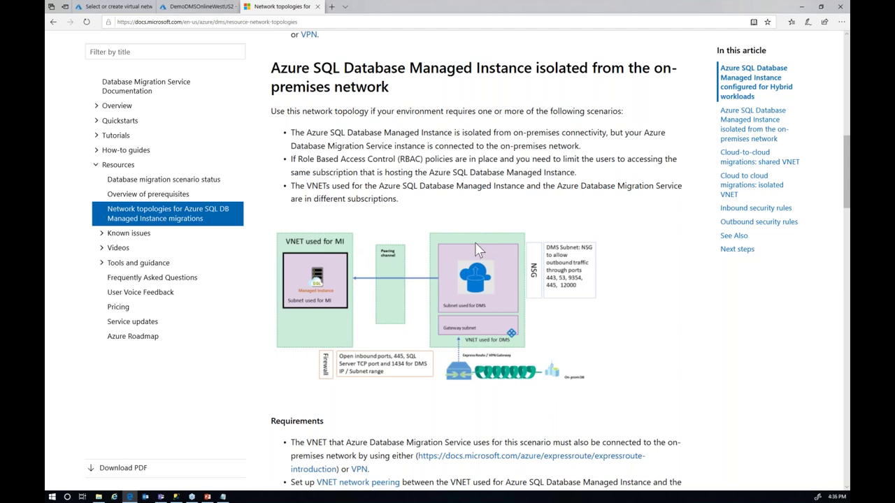
scroll(475, 242, up, 1)
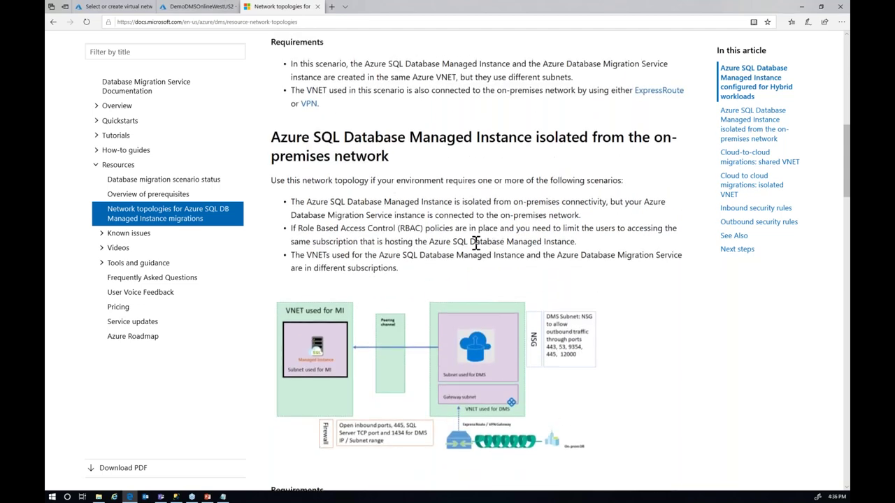
scroll(475, 241, down, 19)
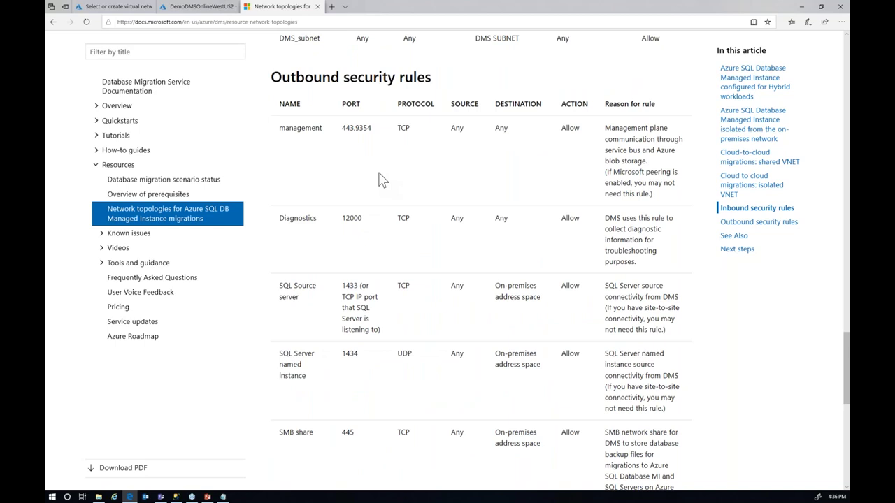
scroll(382, 180, down, 2)
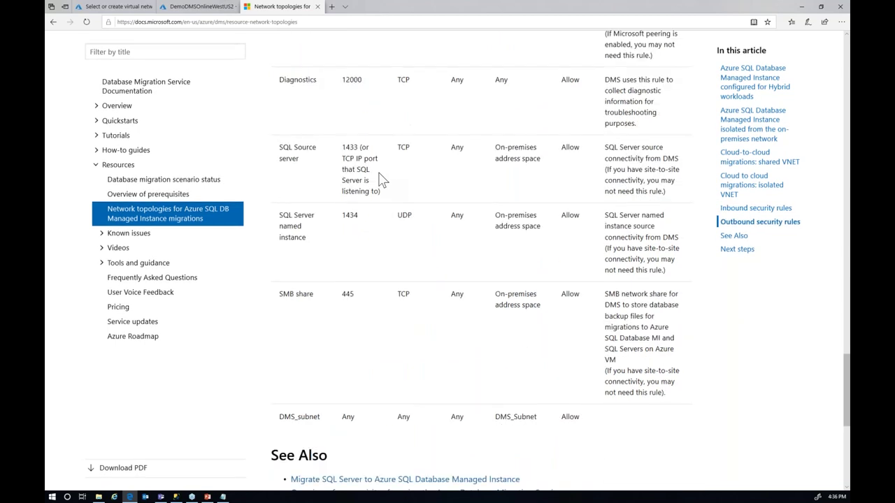
scroll(382, 180, up, 1)
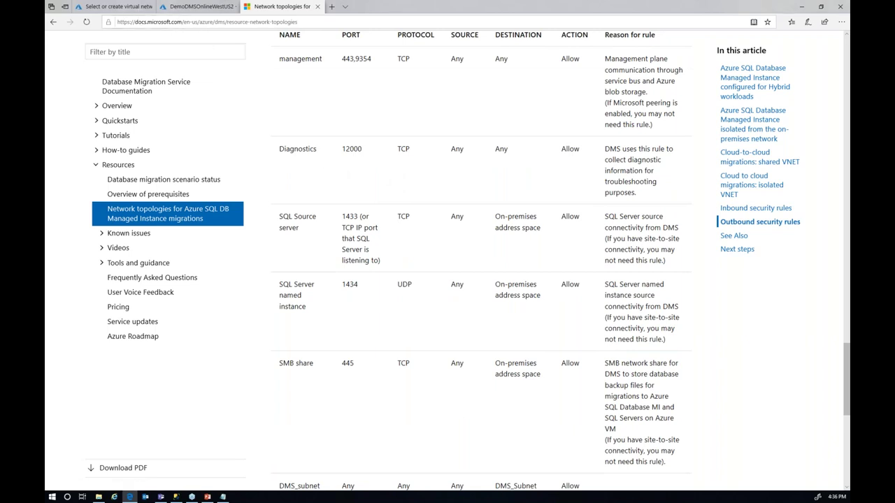
Select the existing DMSMigrationDemo2ER ExpressRoute virtual network for the migration service.
click(115, 7)
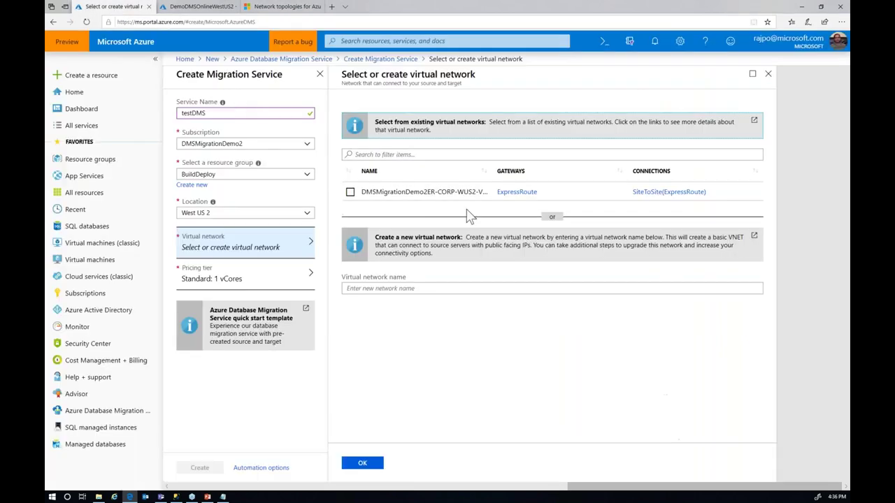
click(351, 191)
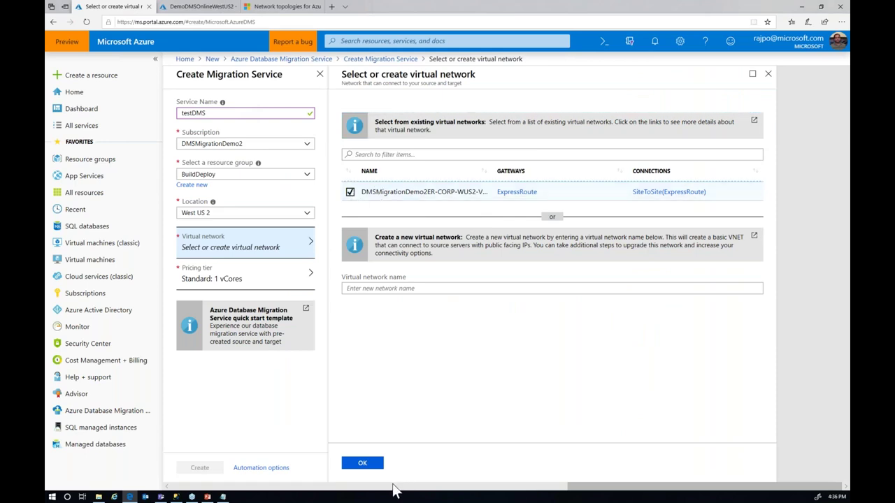
click(371, 462)
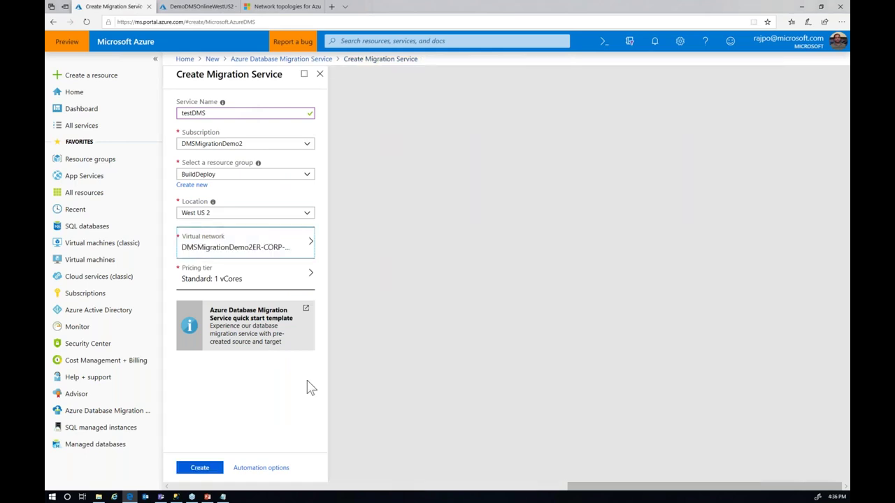
Set the migration service pricing tier to Premium with 4 vCores.
key(Return)
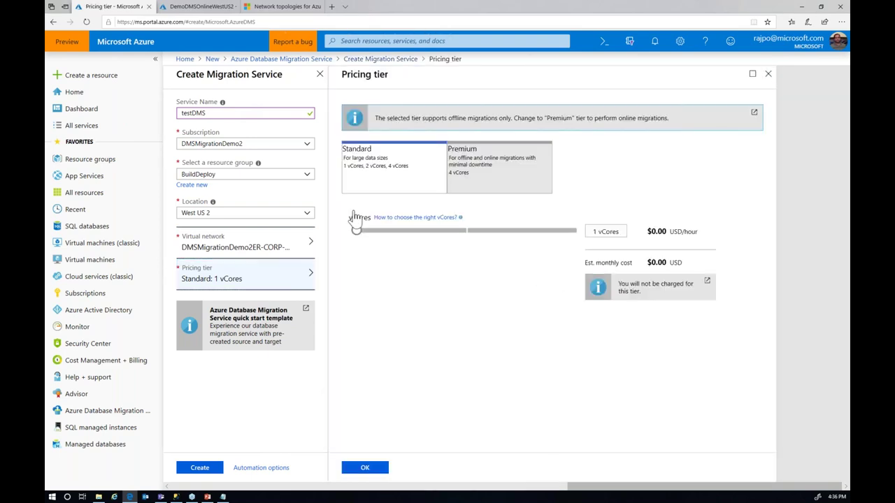
click(417, 191)
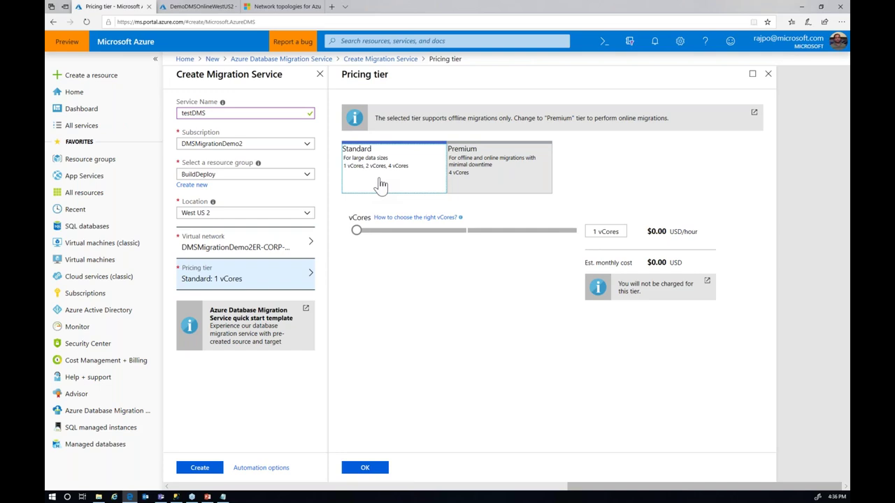
click(473, 190)
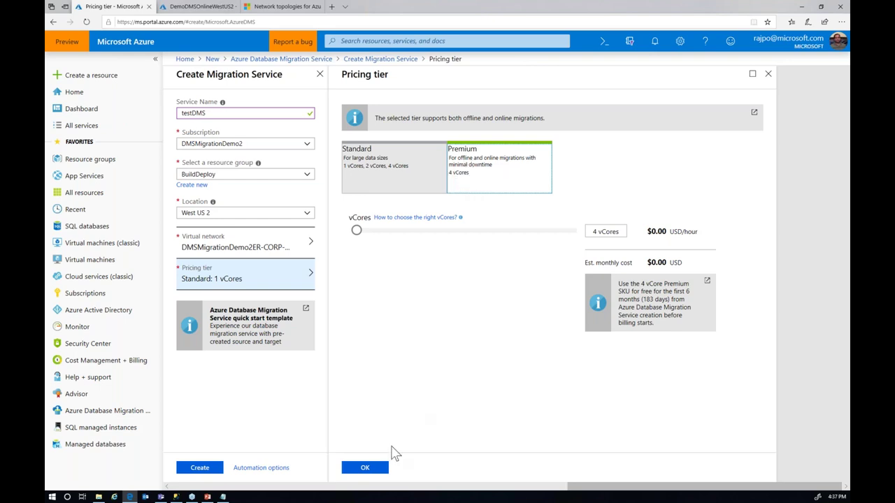
click(378, 470)
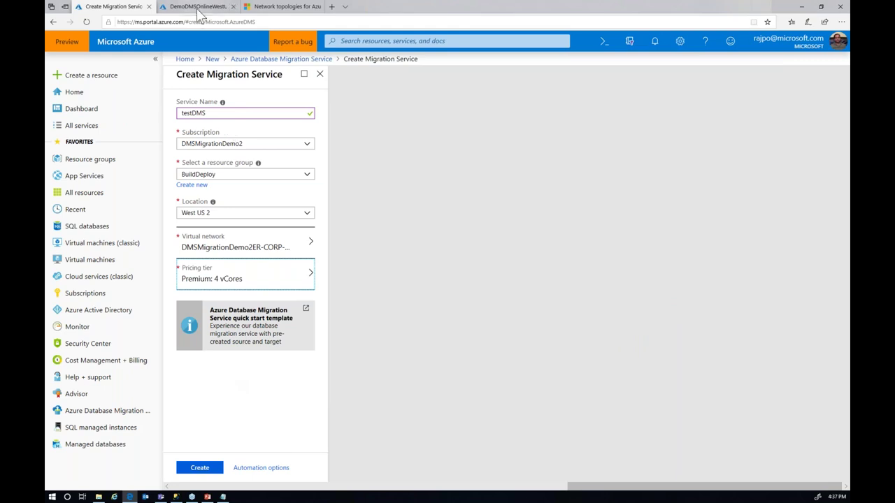
Start a new migration project named PASSdemo on the DemoDMSOnlineWestUS2 service.
click(198, 9)
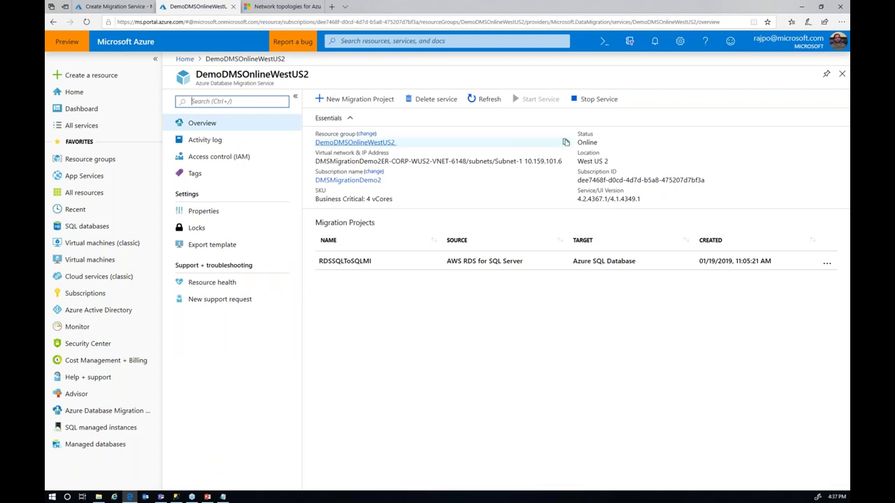
click(358, 101)
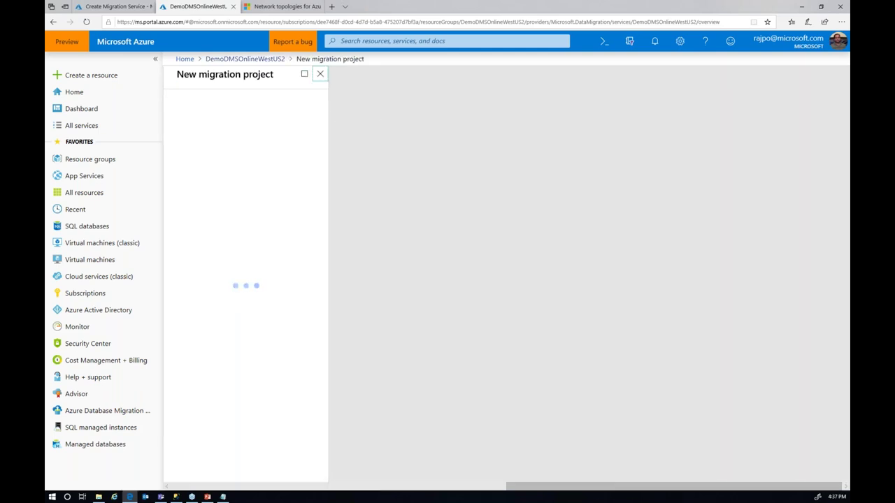
key(alt+Tab)
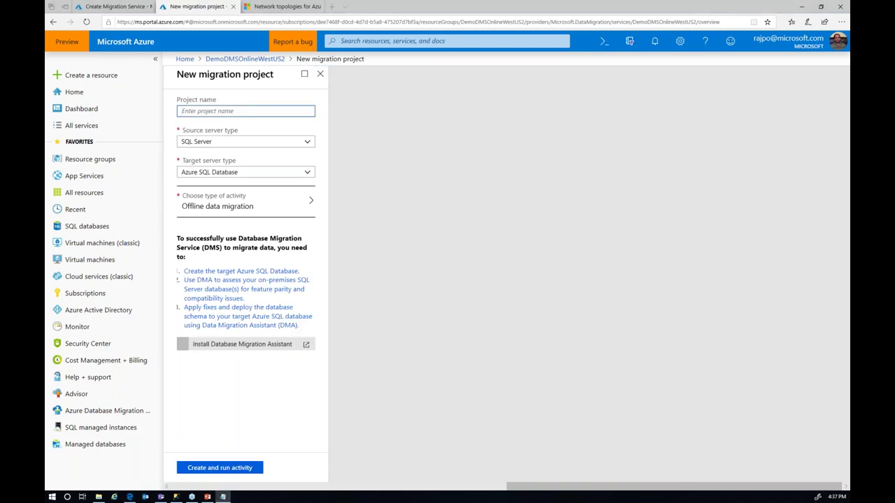
click(207, 112)
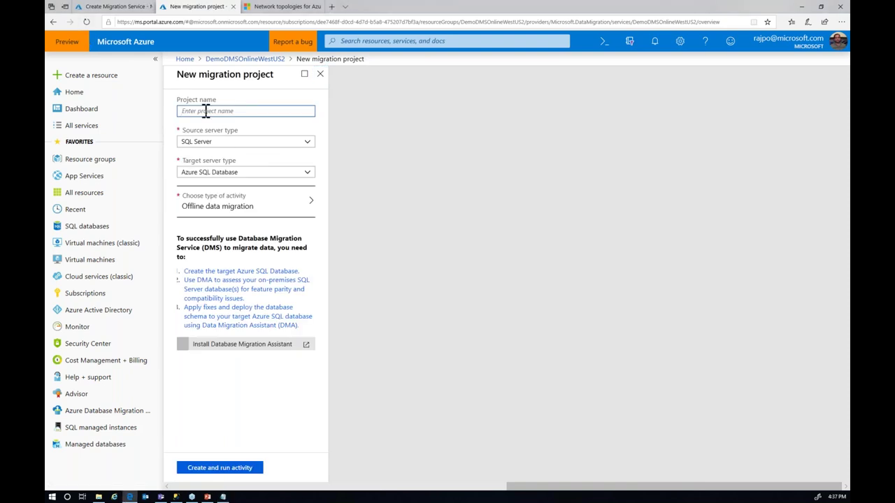
text(PASSdemo)
Choose SQL Server source, Azure SQL Database Managed Instance target, and online data migration, then save.
click(210, 145)
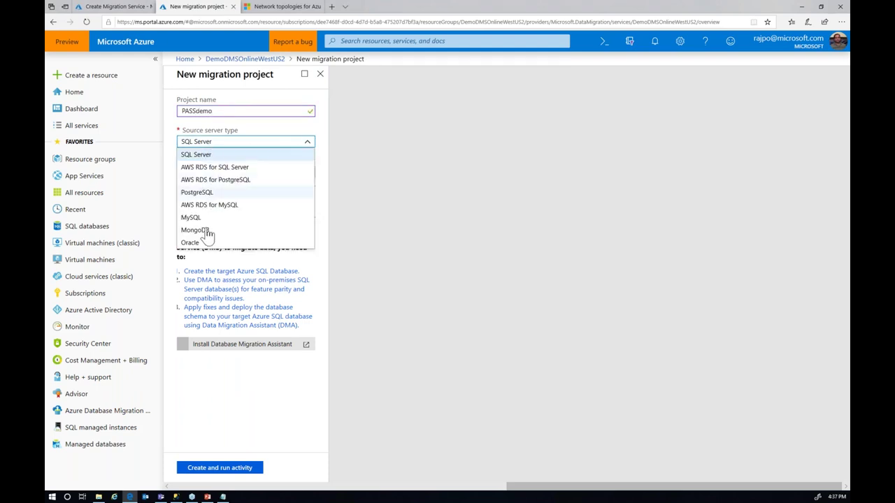
click(186, 156)
click(208, 173)
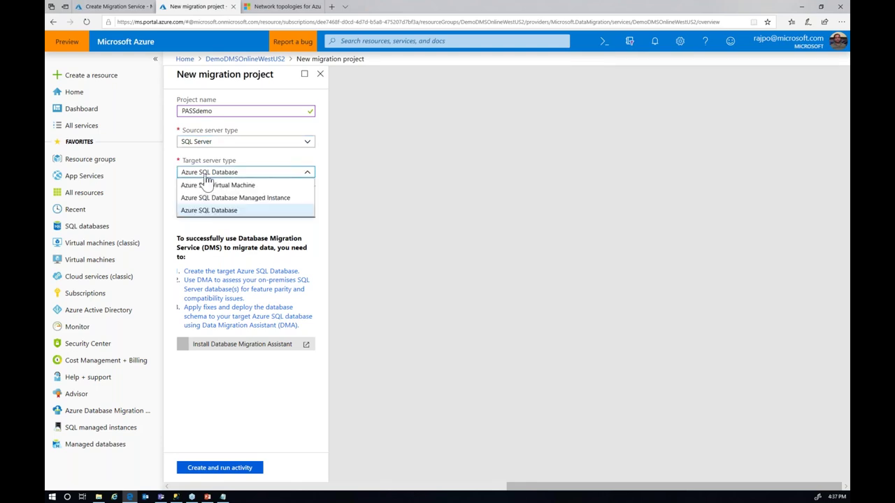
click(217, 198)
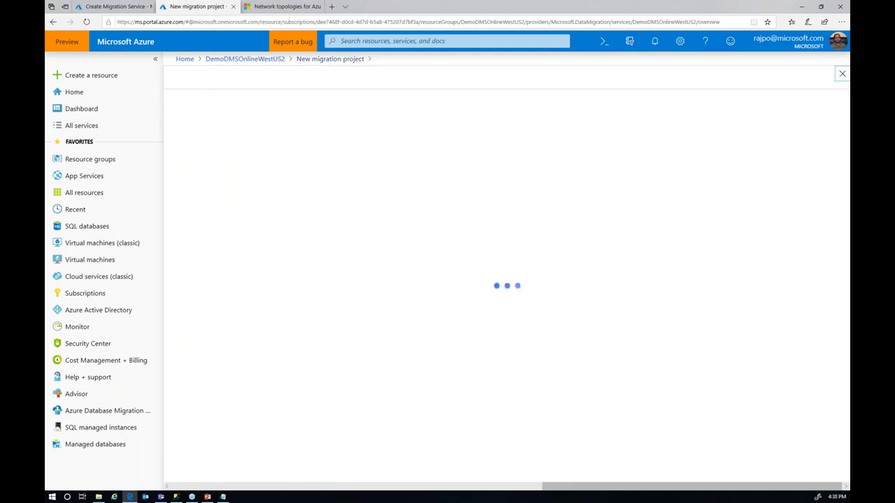
click(412, 109)
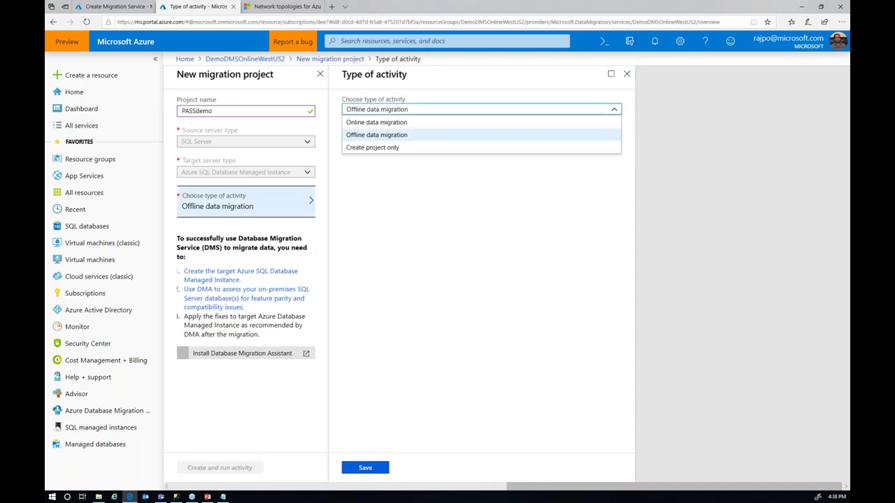
click(395, 123)
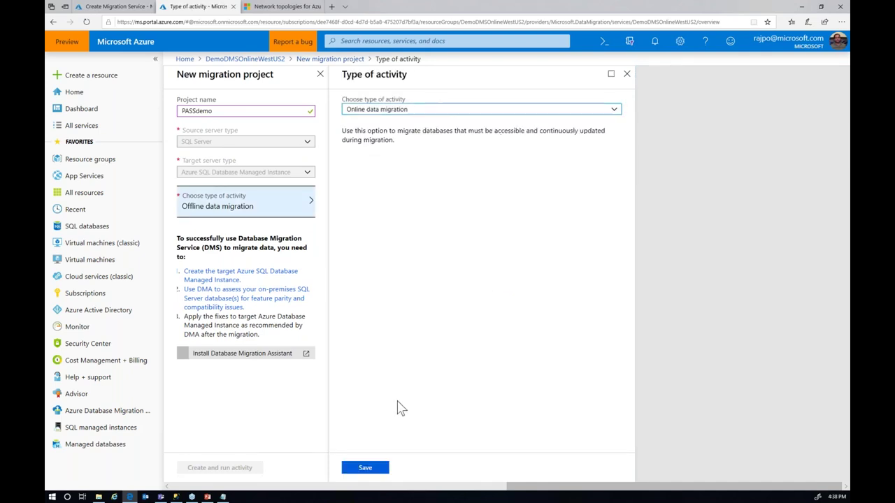
click(377, 468)
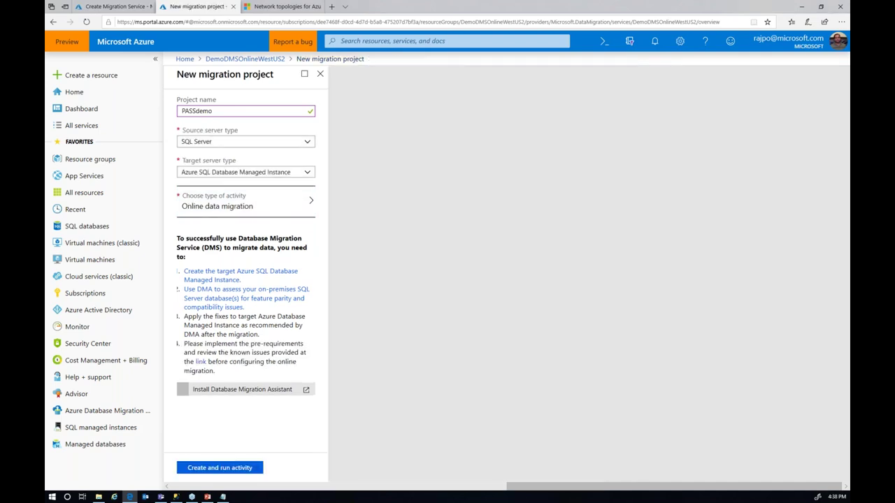
Create the project, paste the source SQL Server instance name, and choose Windows Authentication.
click(221, 468)
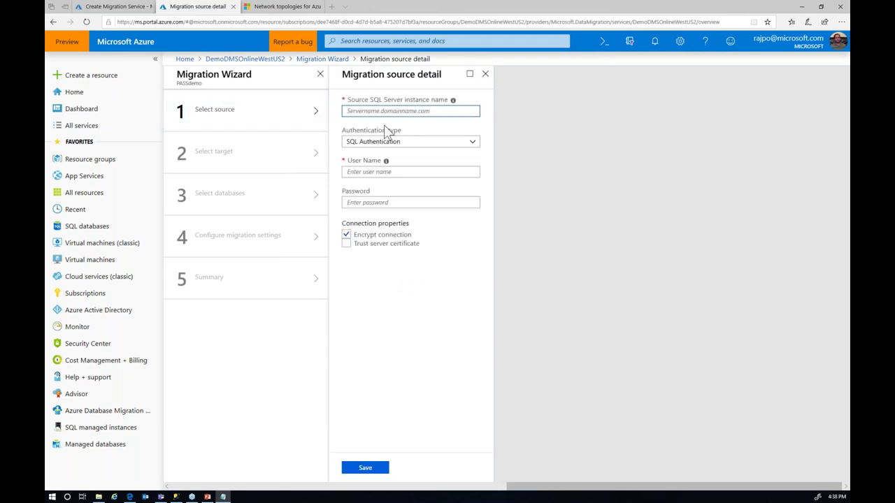
key(ctrl+v)
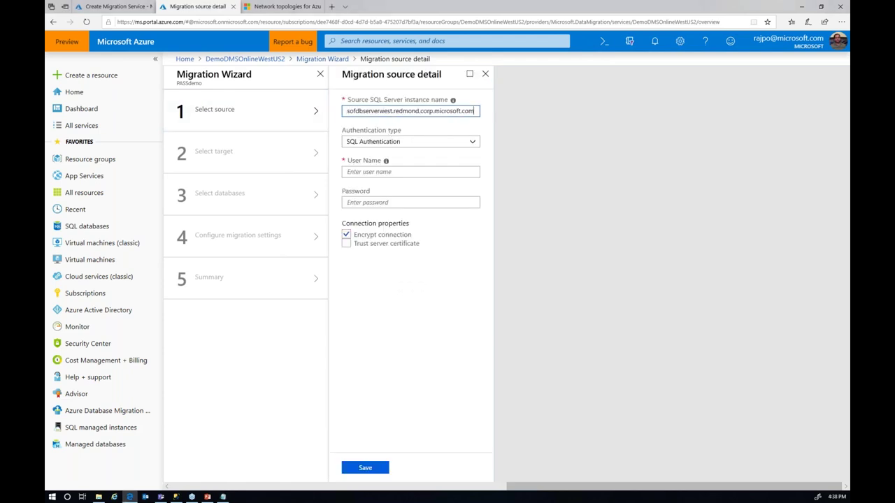
click(383, 142)
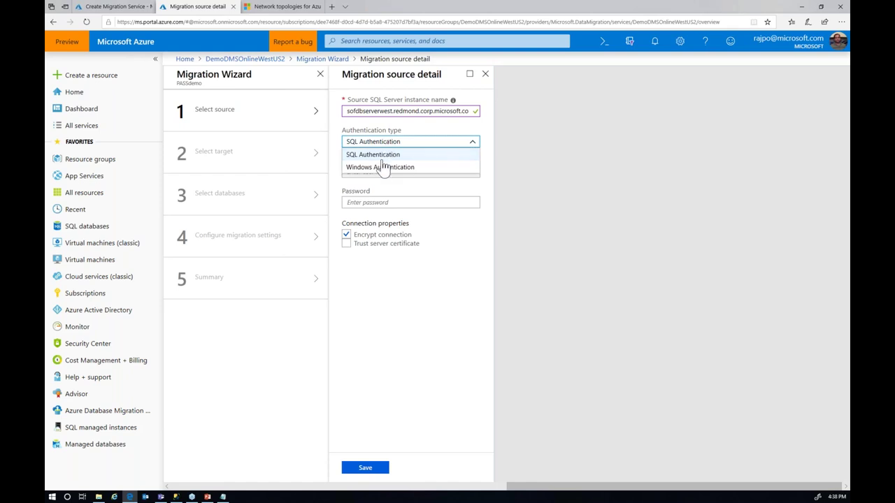
click(382, 168)
Enter the Windows domain user name and password, trust the server certificate, and save.
click(377, 171)
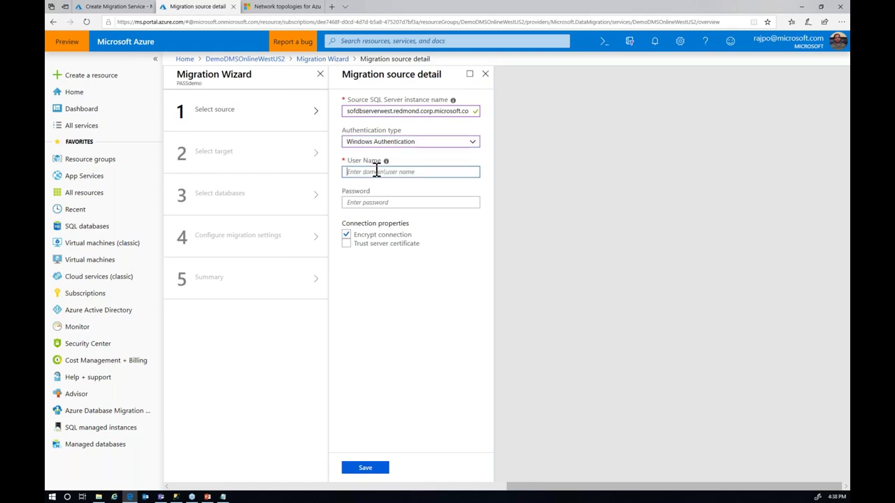
text(northamer)
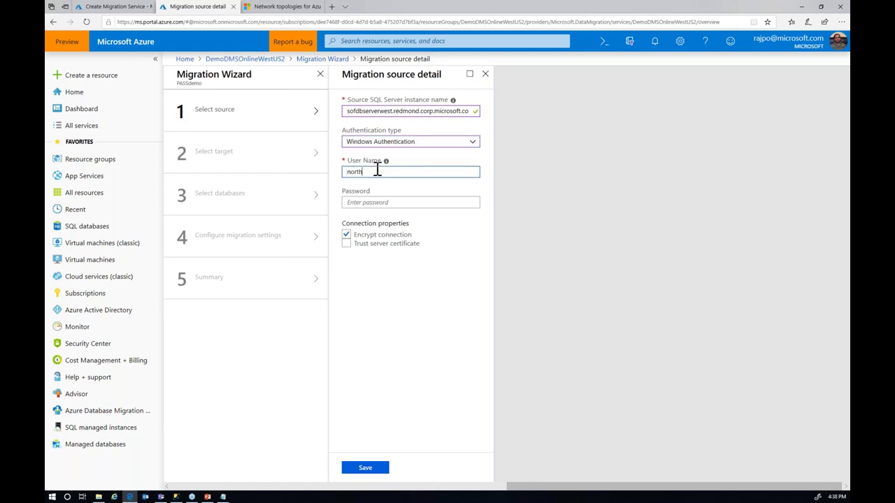
text(ica\rajpo)
key(Tab)
text(************)
click(363, 245)
click(367, 468)
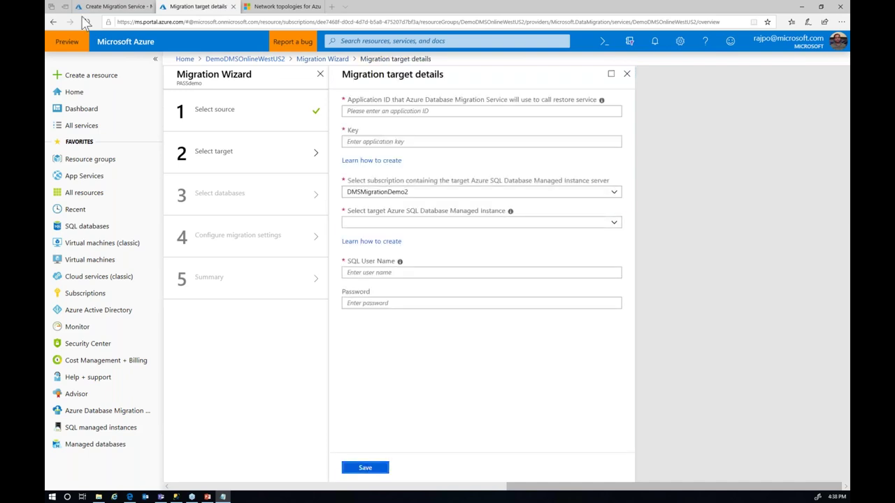
Paste the application ID and application key into the target details.
click(370, 114)
text(b13c476e-5e41-48b4-bc67-a1c98413cd41)
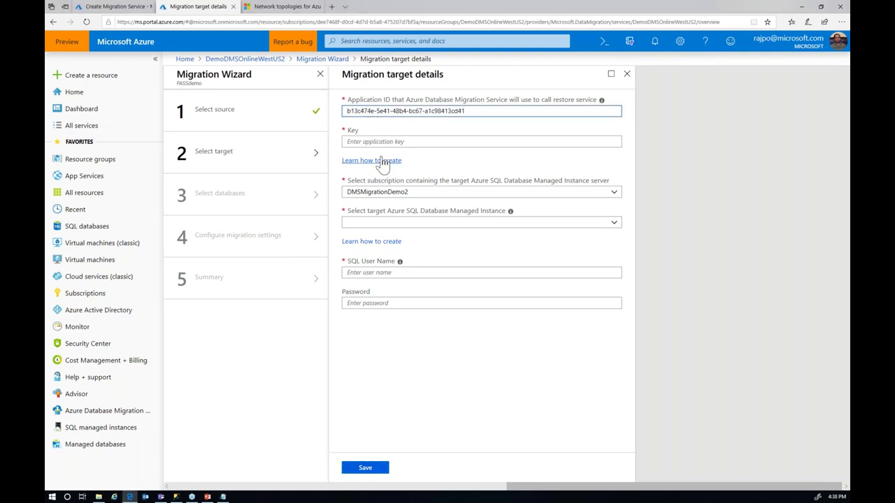
click(223, 496)
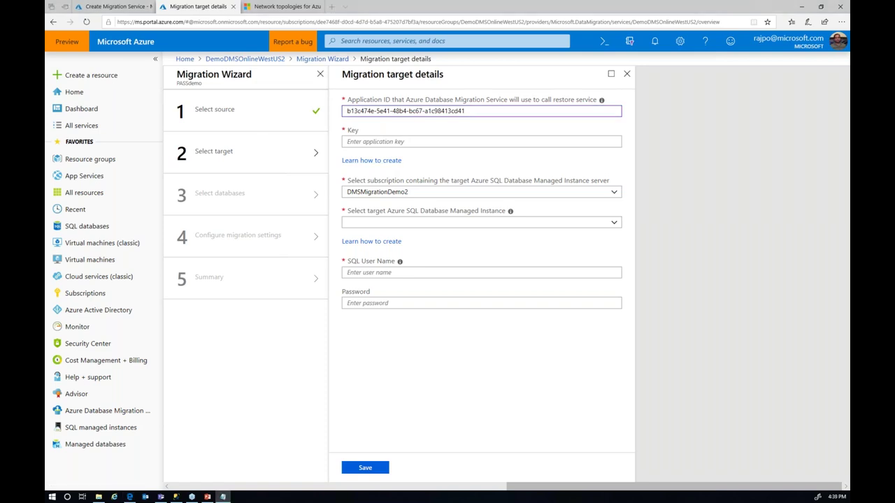
click(402, 142)
key(ctrl+v)
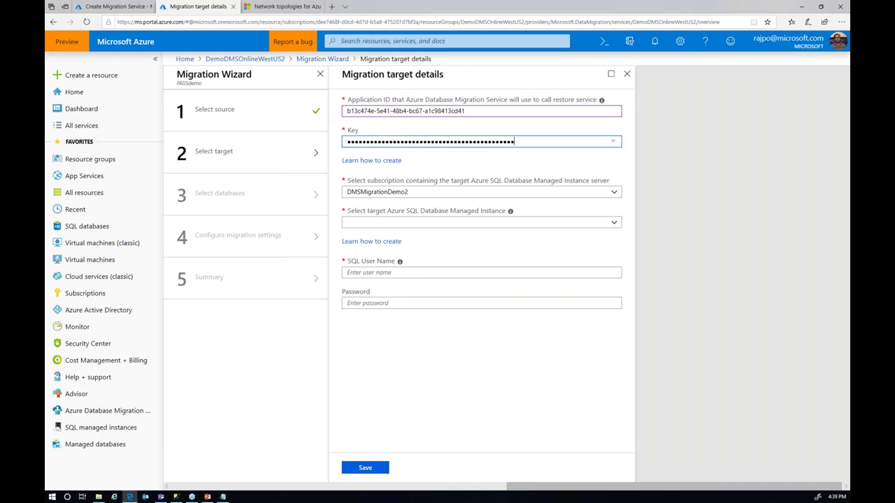
Choose the DMSINTERNALDEMO subscription and the private-buddy-mi managed instance.
click(412, 192)
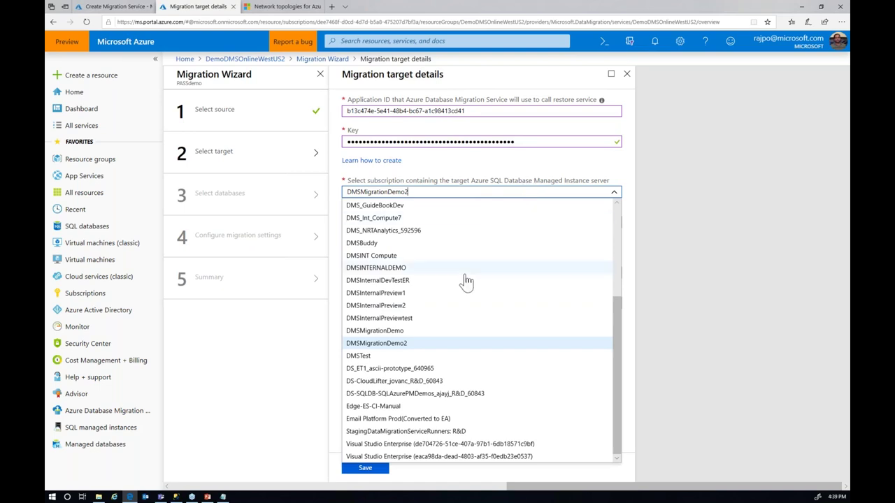
click(380, 269)
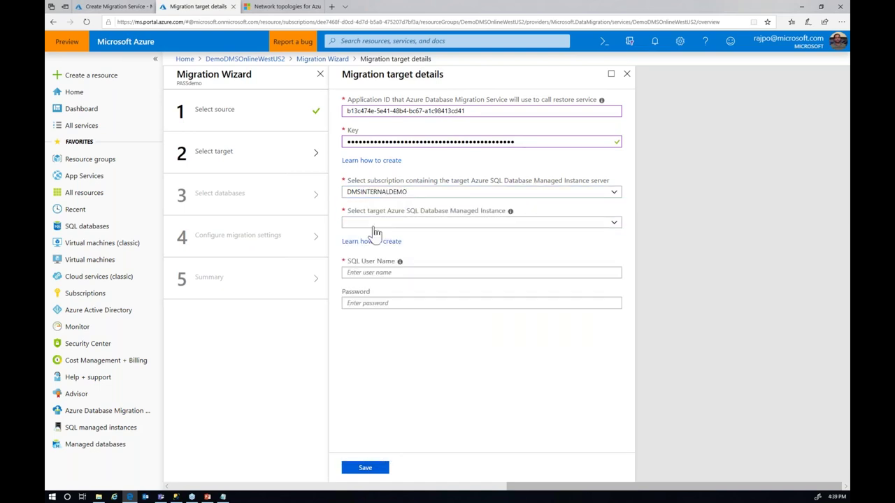
click(612, 225)
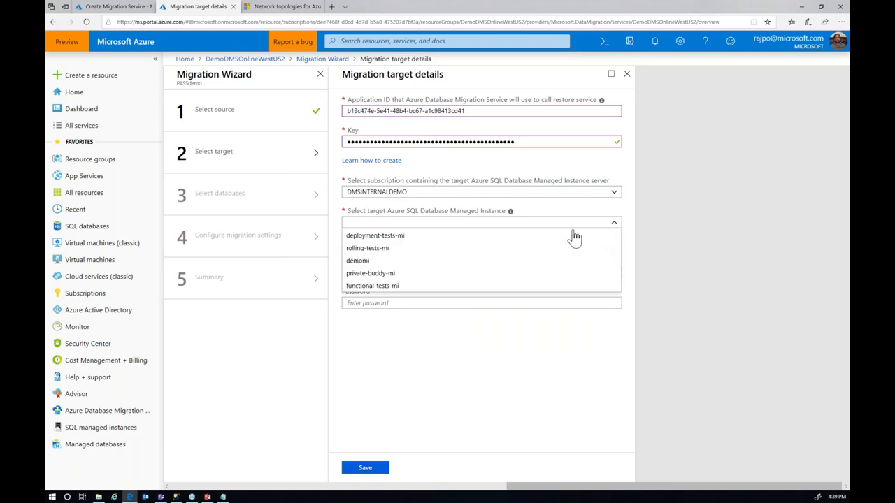
click(362, 273)
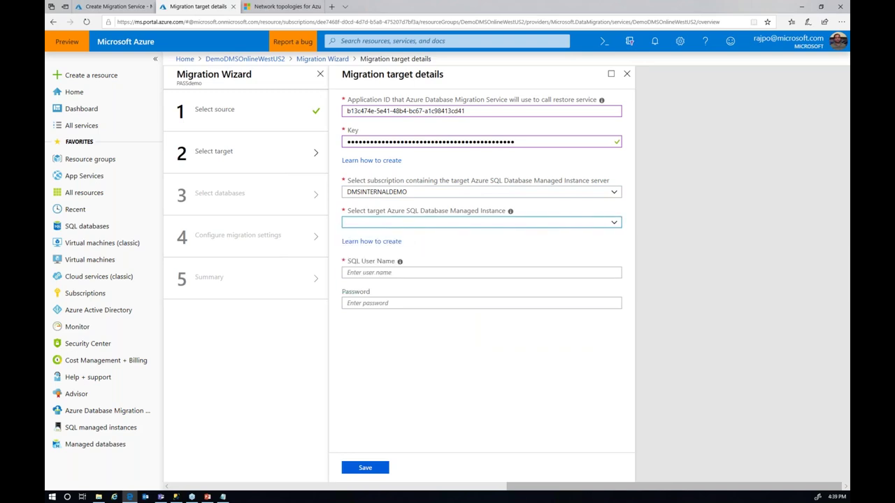
Paste the SQL login name, enter its password, and save the target details.
click(361, 273)
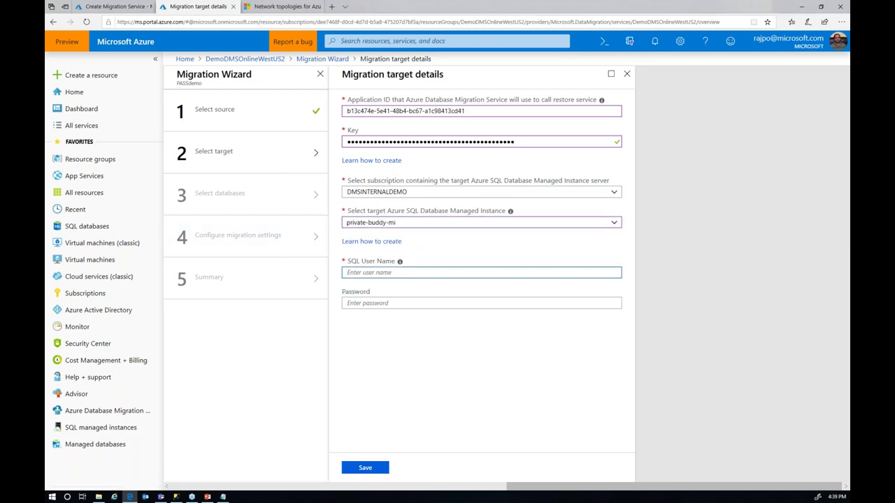
key(alt+Tab)
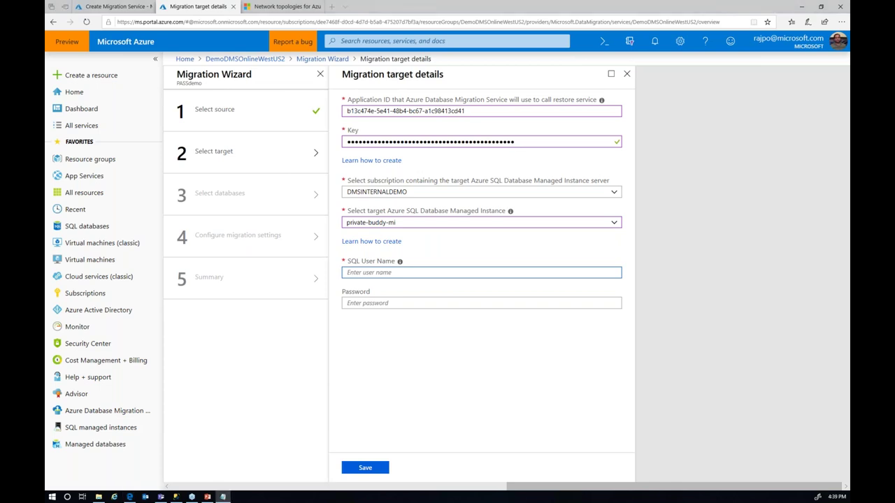
click(376, 273)
key(ctrl+v)
click(400, 303)
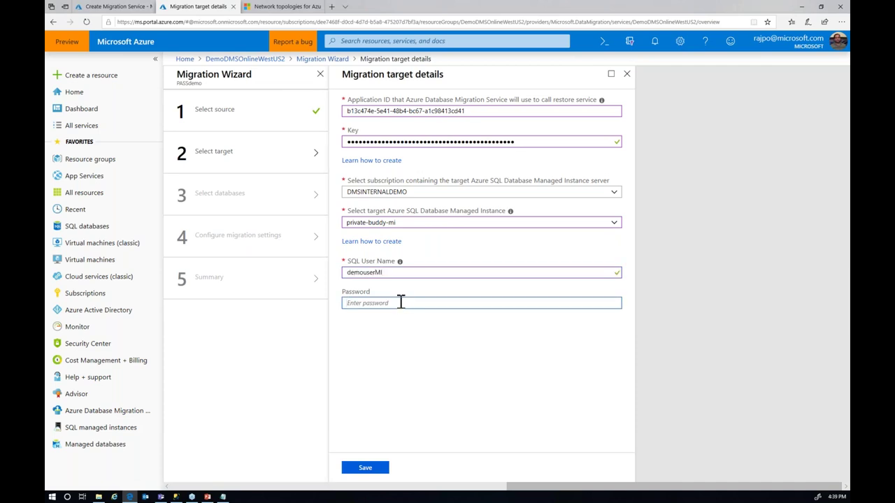
text(••••••••••••)
click(370, 469)
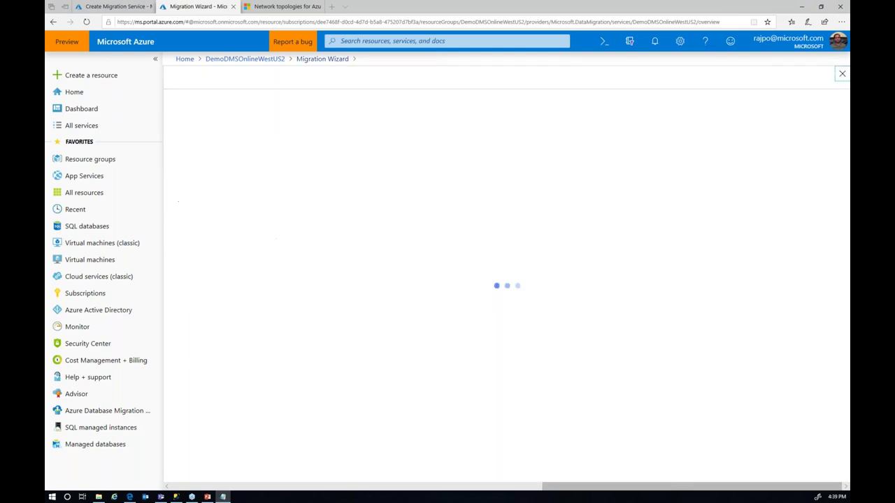
Clear all source database selections, check only HR, and save.
click(413, 127)
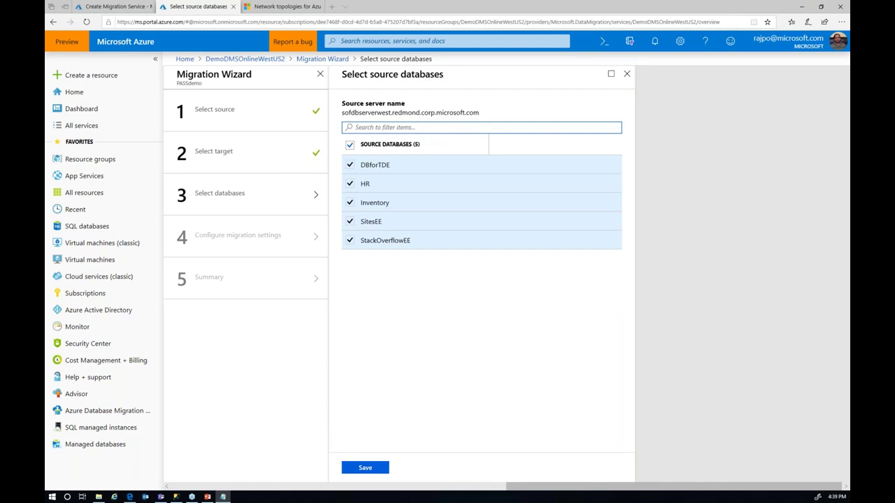
click(350, 144)
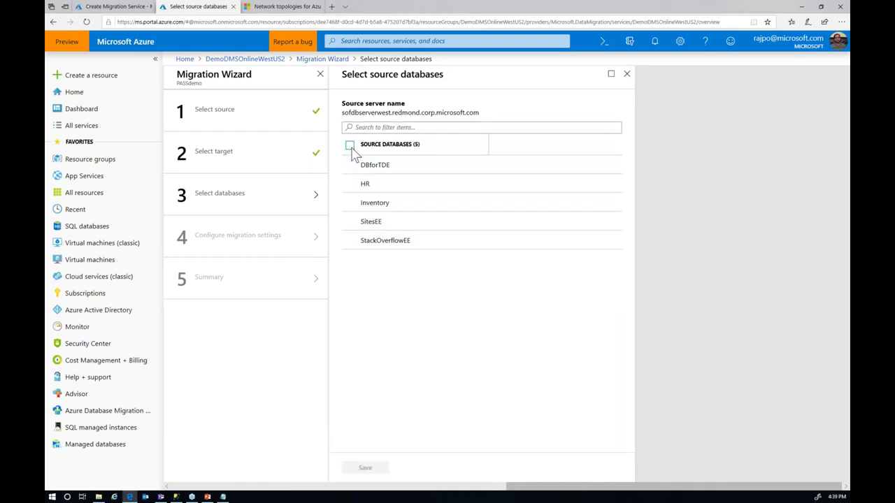
click(351, 186)
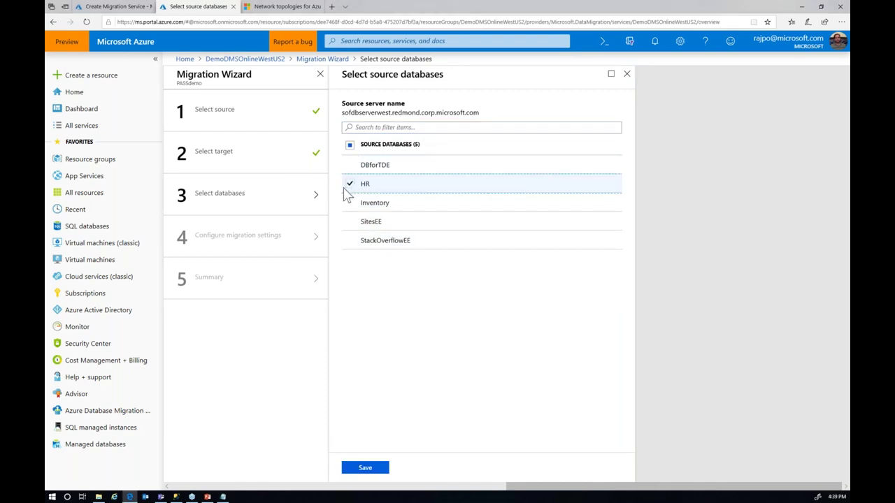
click(361, 468)
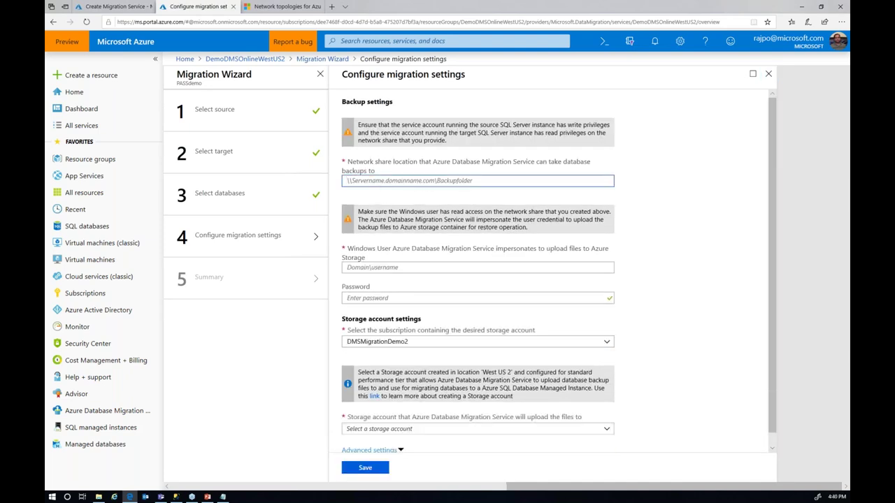
Enter backup share \sofdbserverwest.redmond.corp.microsoft.com\Backup and the Windows upload account user name and password.
text(\sofdbserverwest.redmond.corp.microsoft.com\Backup)
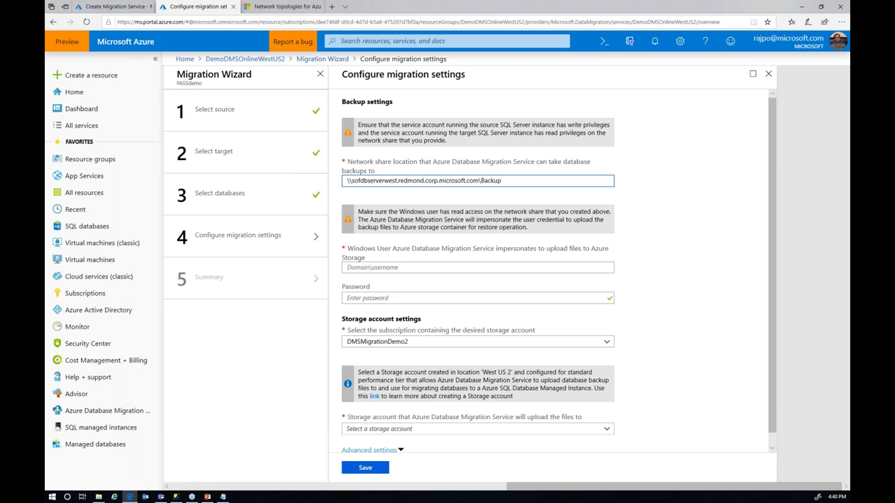
click(478, 267)
text(northamerica\rajpo)
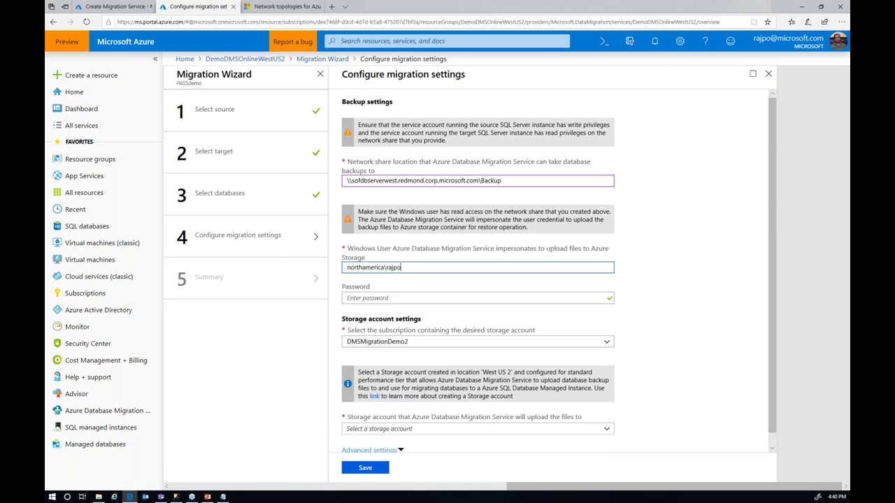
key(Tab)
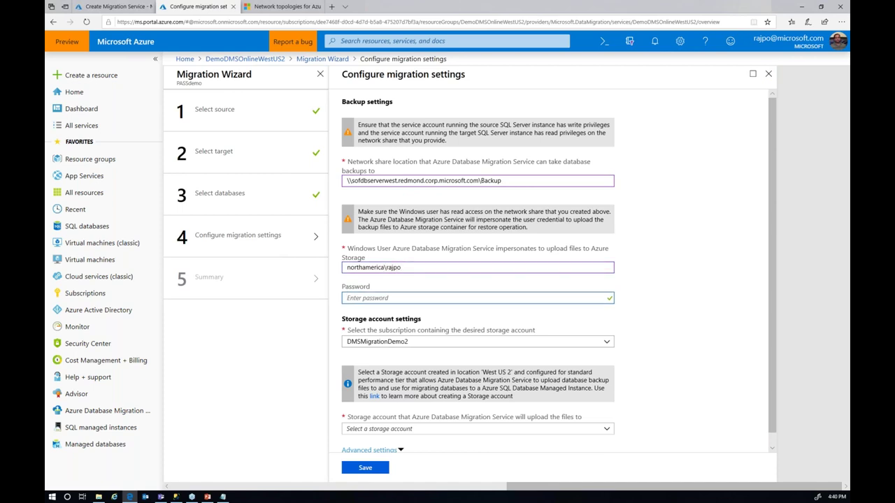
text(***********)
Choose the DMSINTERNALDEMO subscription and testmionlinesync storage account, then expand Advanced settings.
click(607, 344)
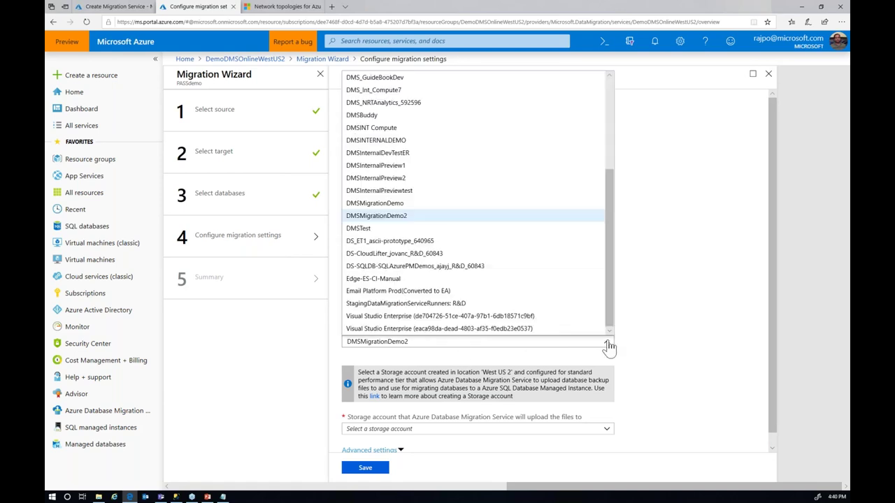
click(378, 141)
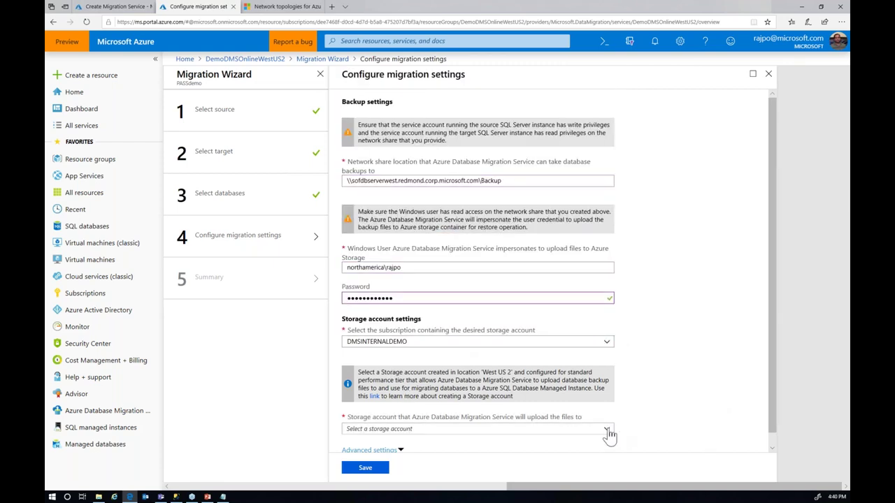
click(607, 431)
click(374, 439)
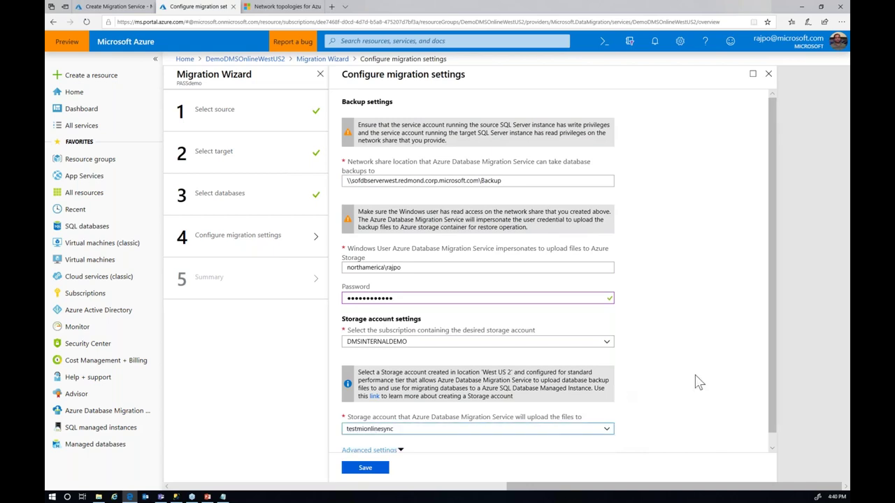
scroll(699, 381, down, 1)
click(384, 442)
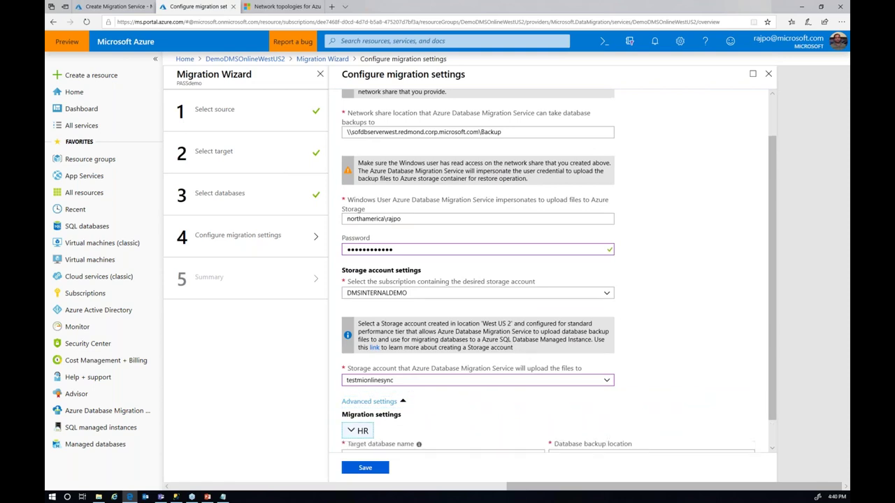
Rename the HR target database to HR_PASSDemo and save the migration settings.
scroll(372, 439, down, 2)
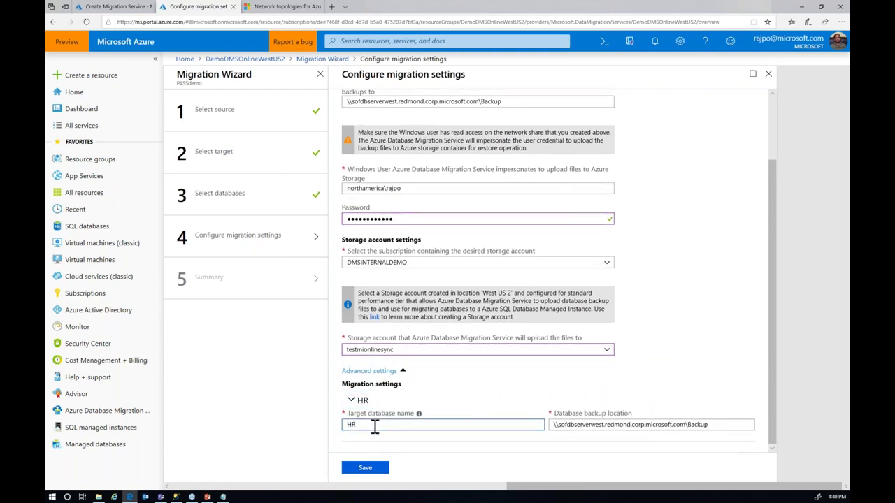
text(SSdemo)
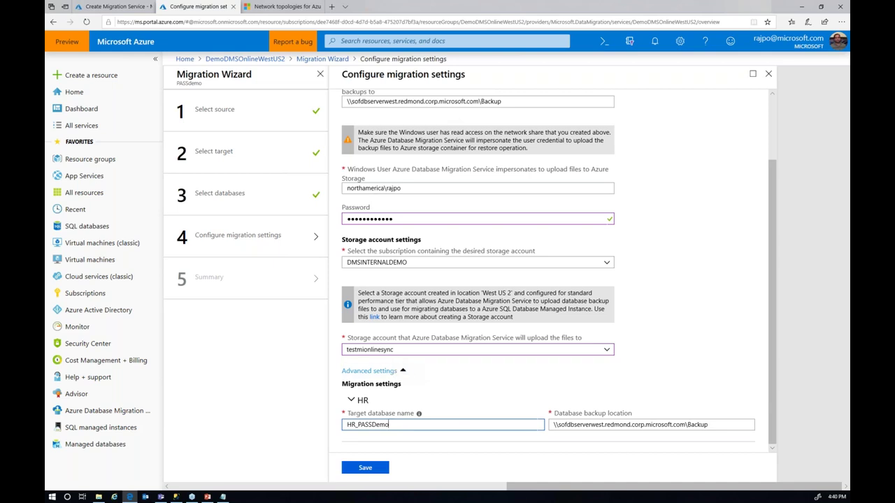
click(365, 467)
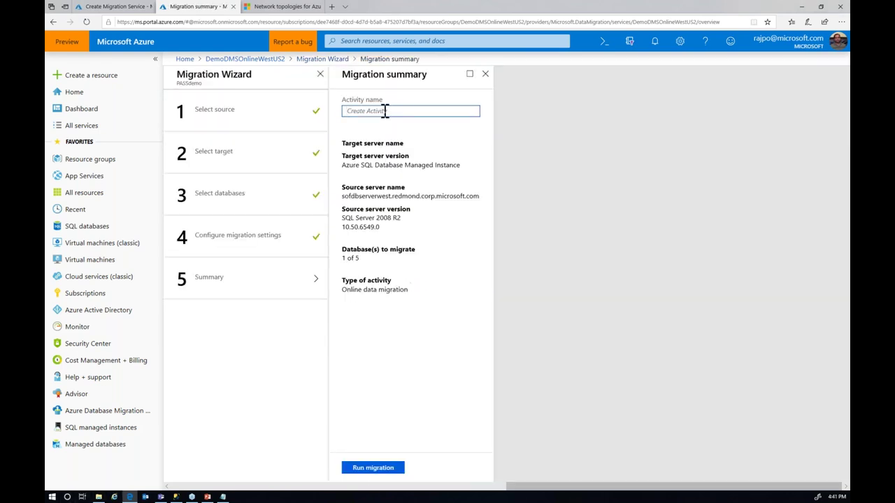
Name the activity runmigrationnow and run the migration.
text(t)
text(unmigratio)
text(nnow)
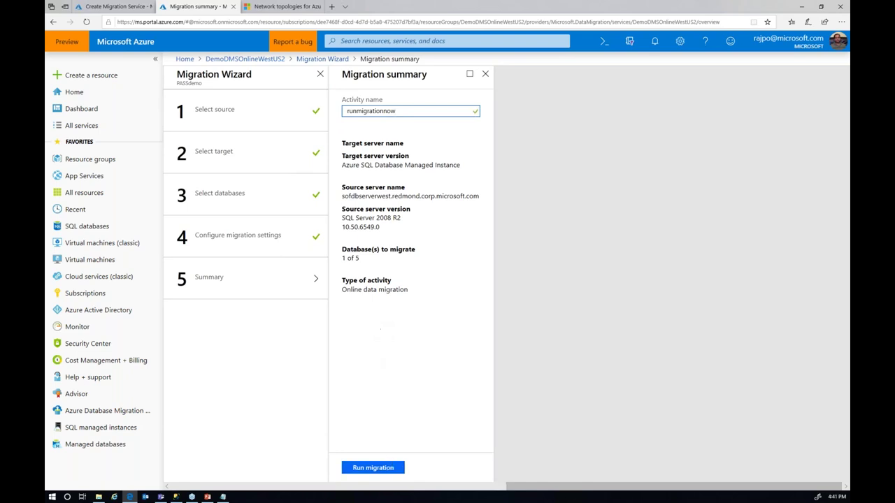
click(373, 468)
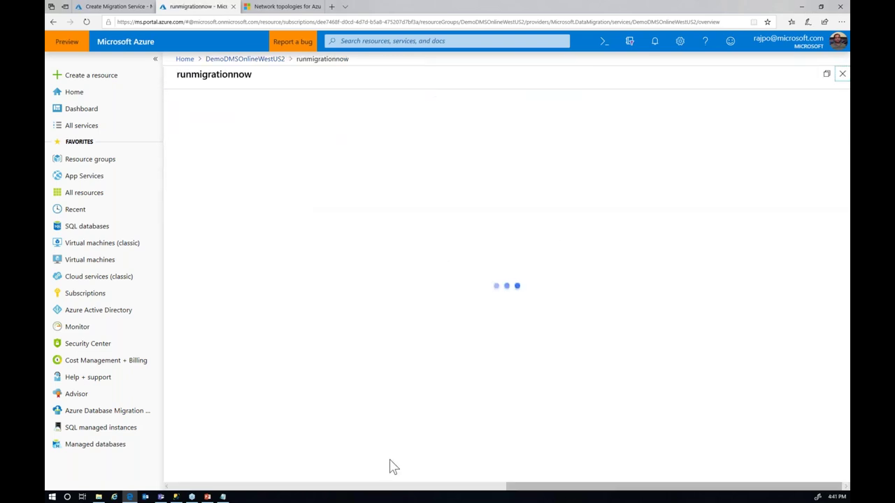
Show the Backup share folder holding HRFullbackup.bak, HRLogbackup1.bak and HRLogbackup2.bak in File Explorer.
click(98, 497)
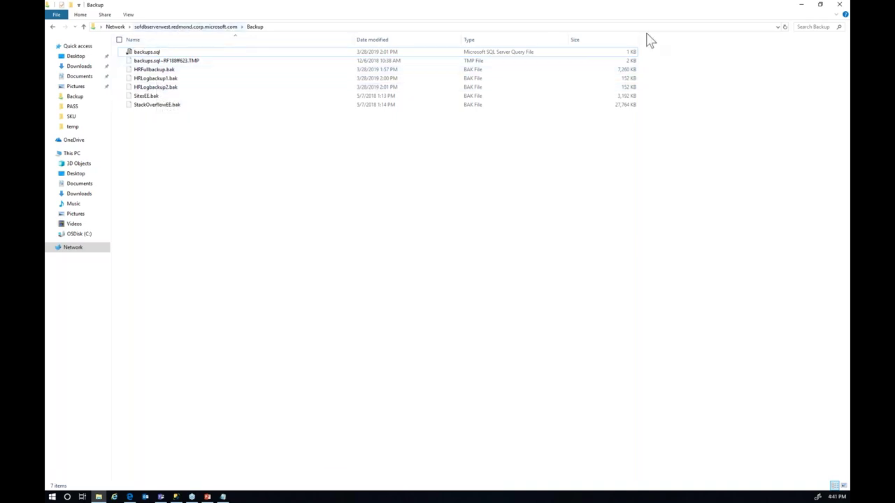
Refresh the activity and HR details to confirm HRFullbackup.bak and HRLogbackup1.bak restored.
click(802, 9)
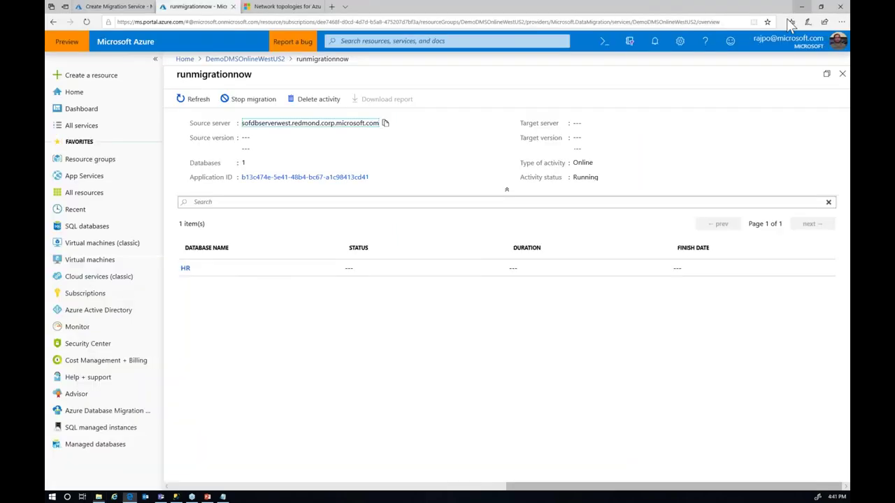
click(198, 100)
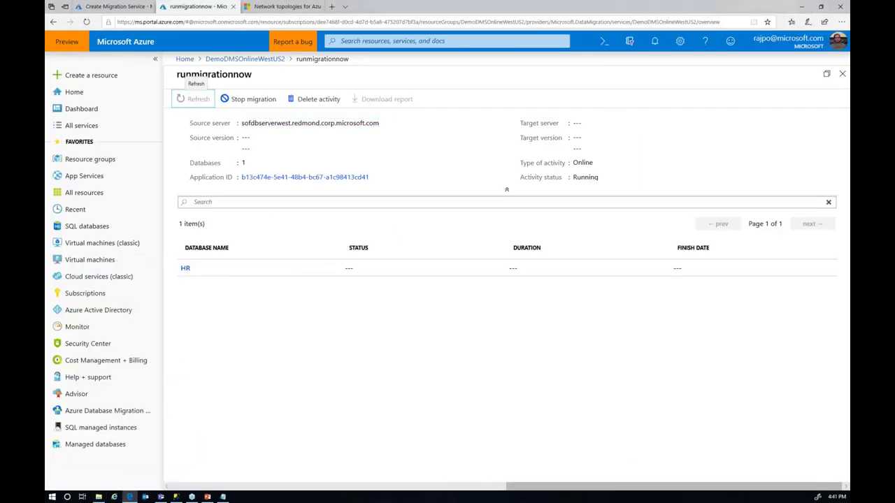
click(185, 268)
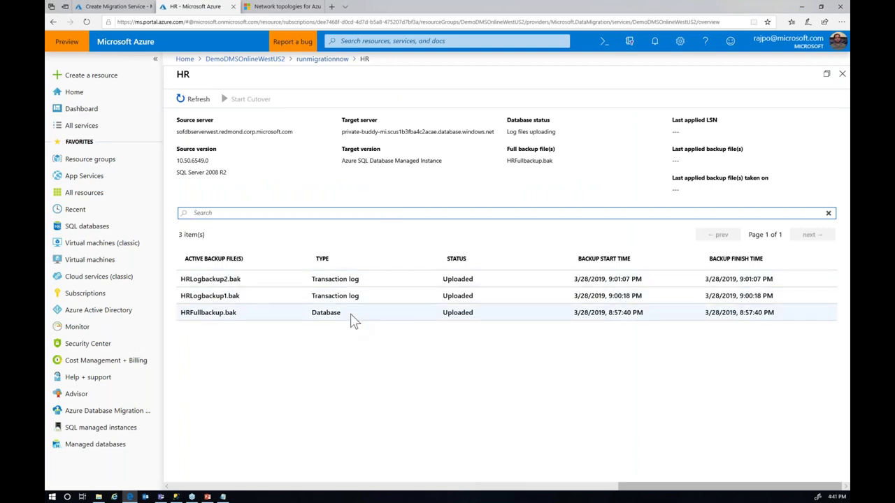
click(195, 99)
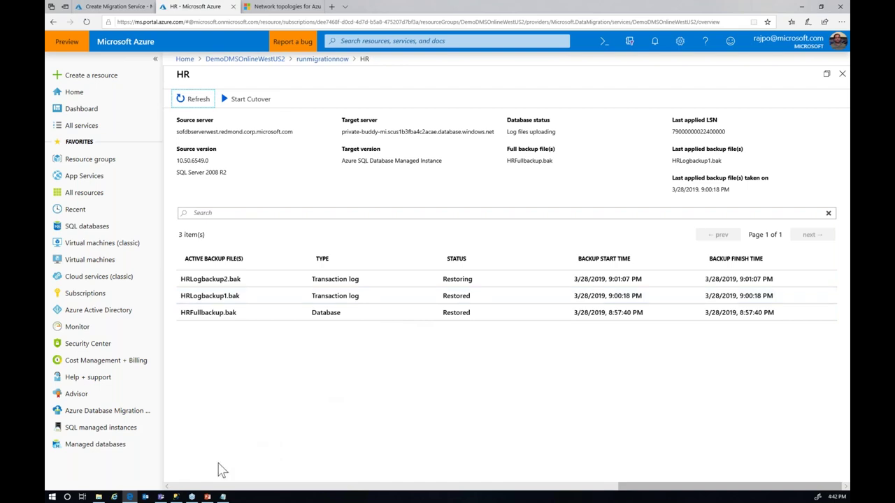
click(176, 497)
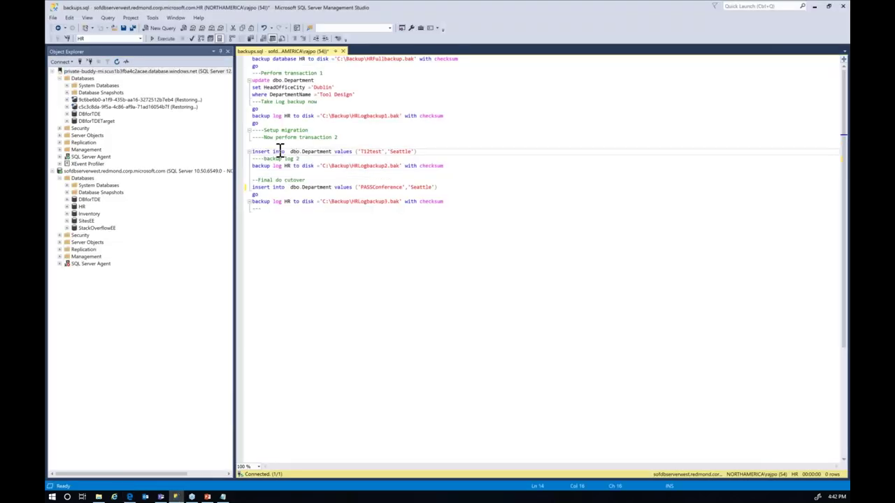
Run the INSERT that adds the PASSConference department row to HR.
click(429, 151)
click(330, 186)
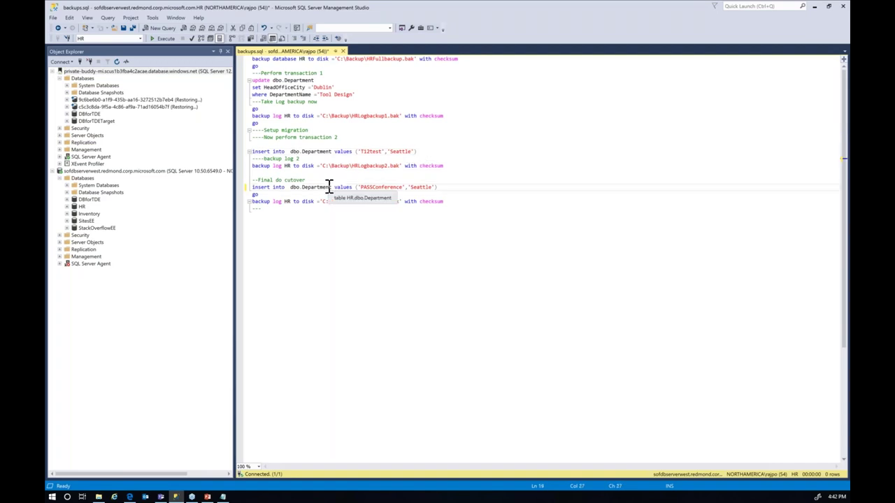
shift+click(251, 187)
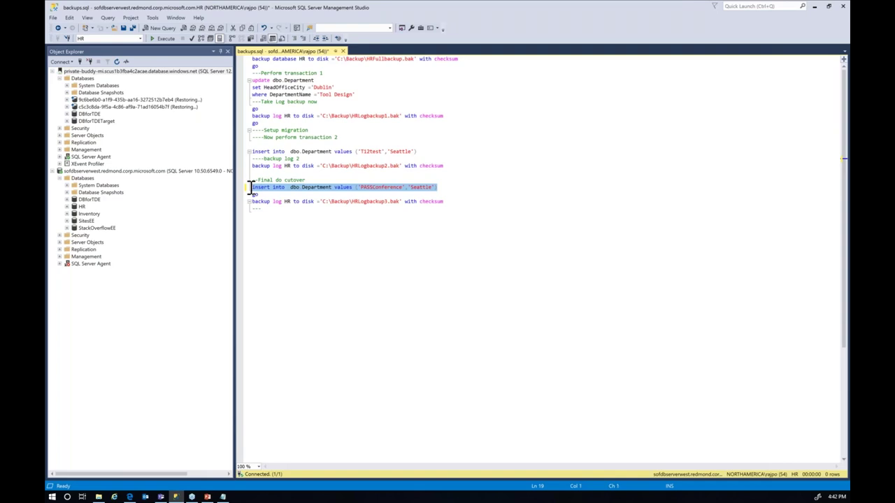
click(163, 39)
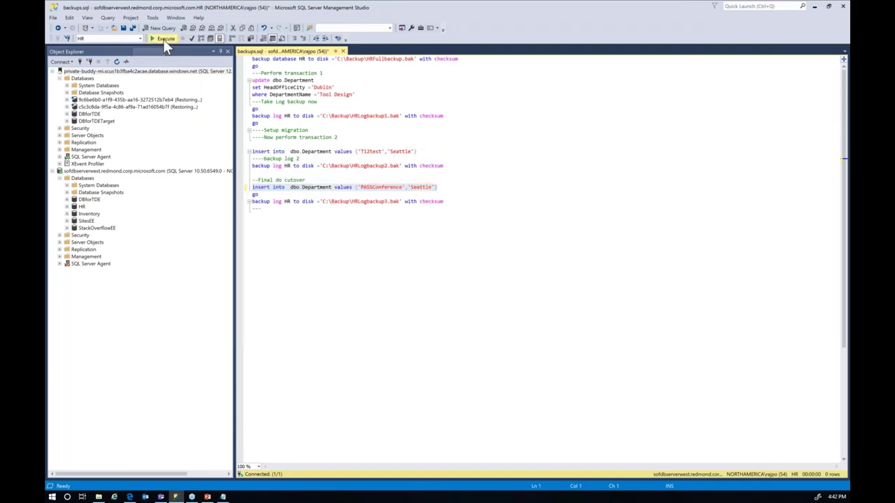
Take the final HR log backup to HRLogbackup3.bak, then refresh the portal's restore status.
click(416, 203)
drag(454, 203, 244, 202)
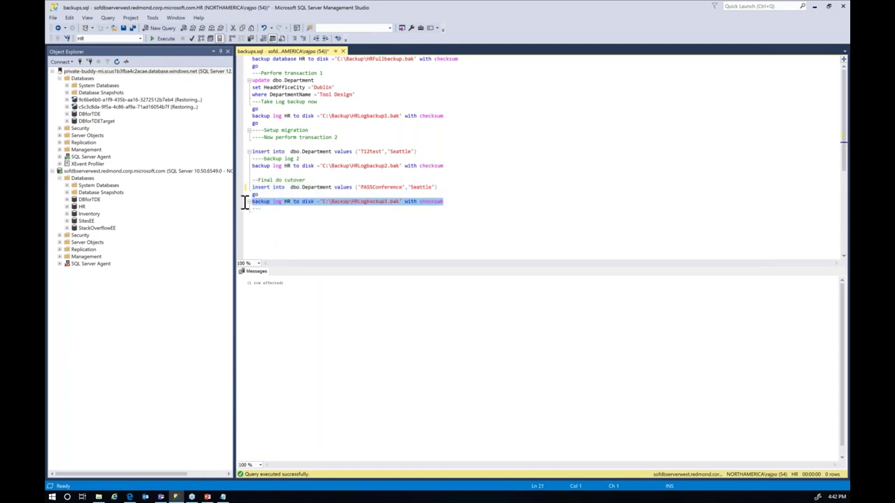
click(166, 39)
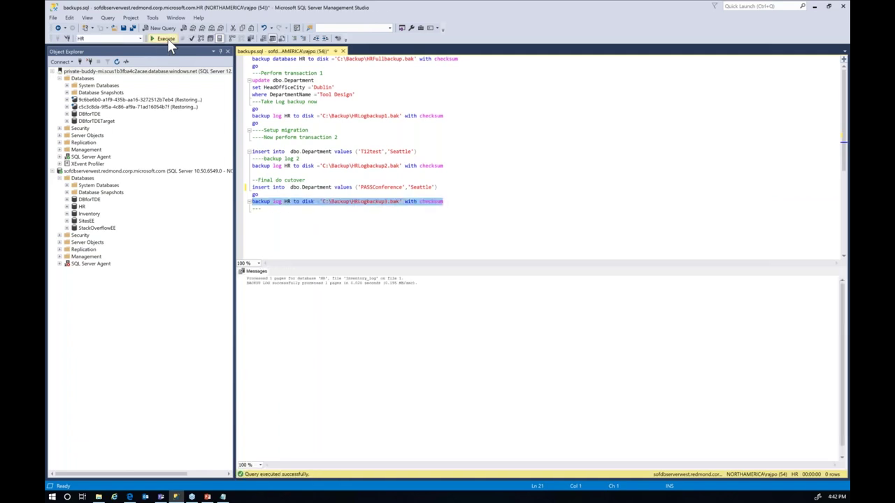
click(814, 6)
click(201, 102)
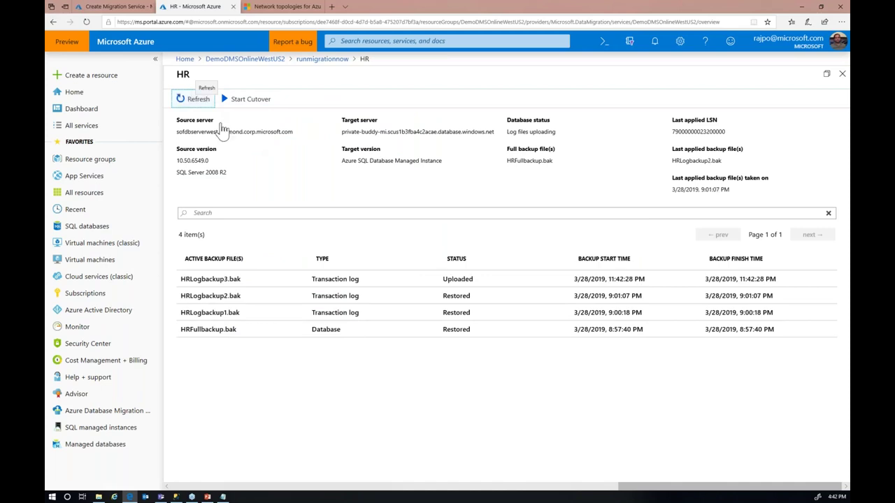
Verify HRLogbackup3.bak is listed as uploaded for HR and bring up the Complete cutover pane.
drag(216, 279, 413, 297)
click(437, 288)
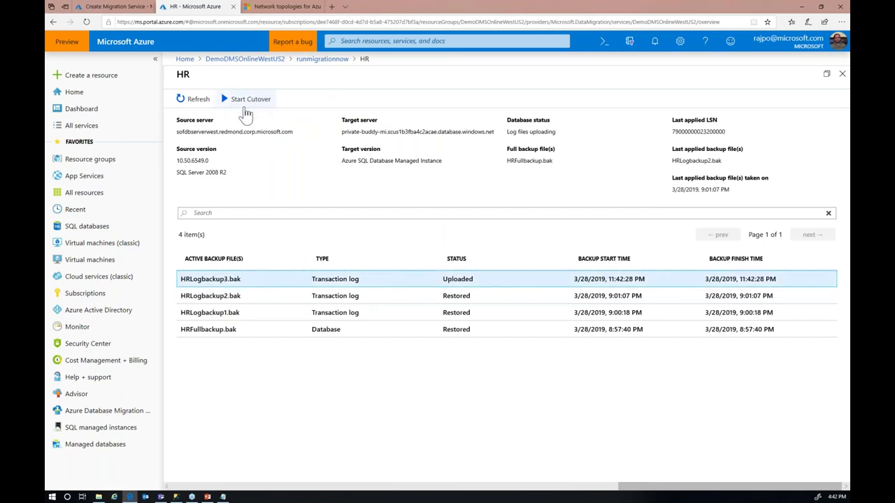
click(242, 102)
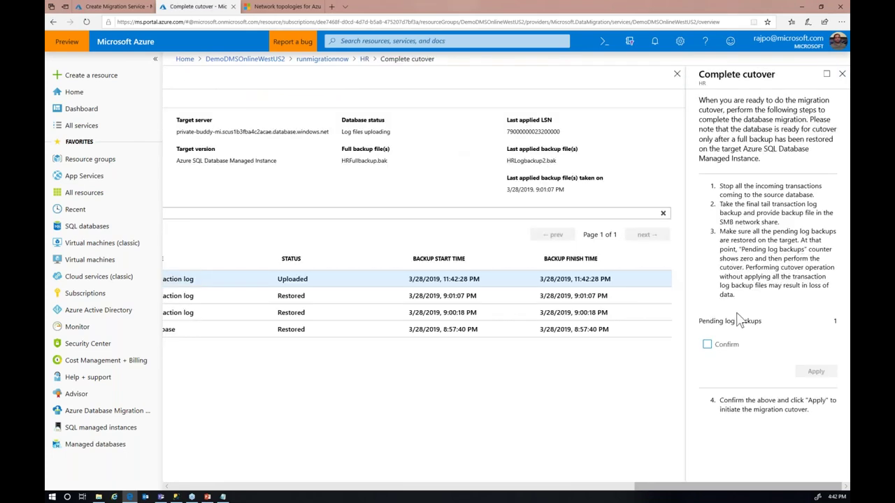
Note the pending log backup count, refresh HR's restore status, and reload Complete cutover.
drag(721, 323, 826, 330)
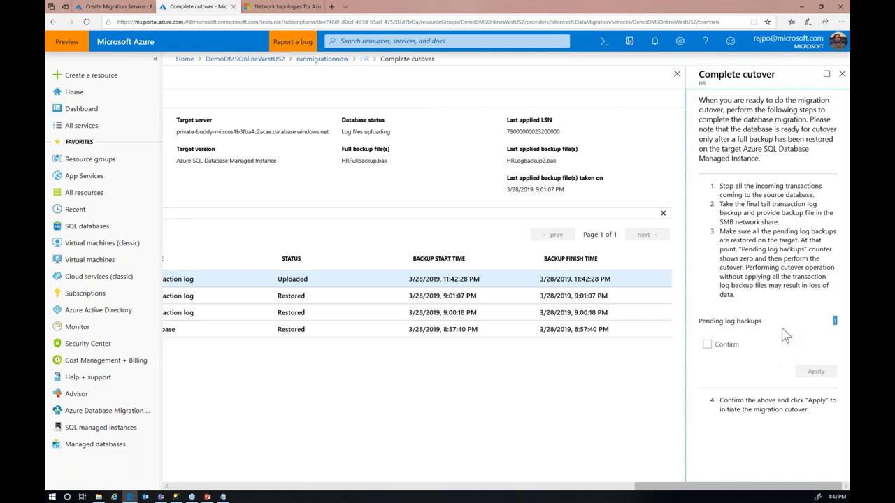
click(842, 73)
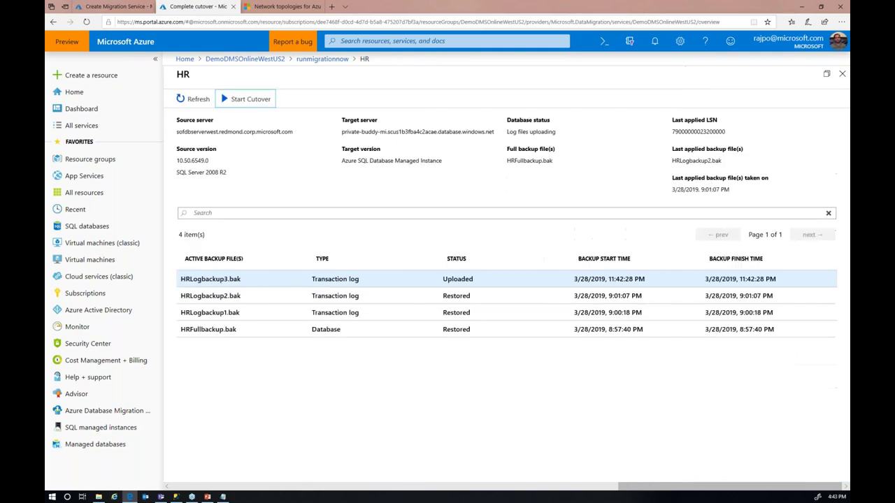
click(199, 100)
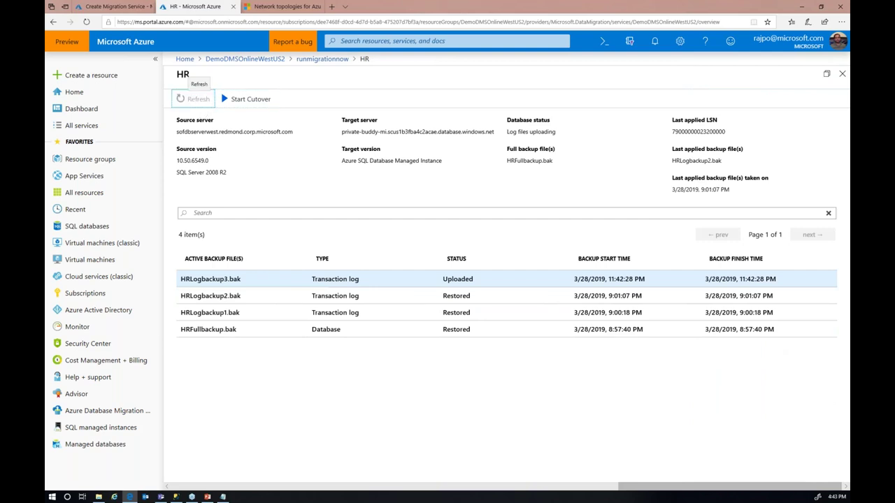
click(246, 99)
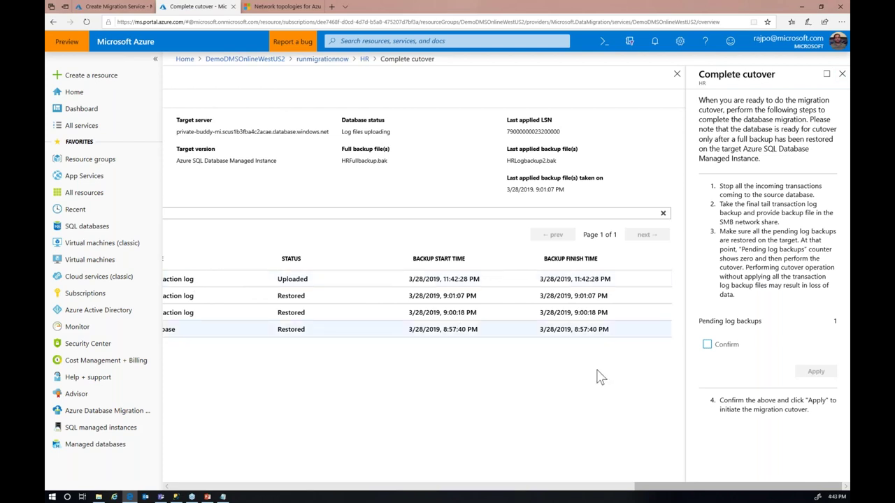
Tick the cutover confirmation, apply the HR cutover, and return to Management Studio.
click(708, 345)
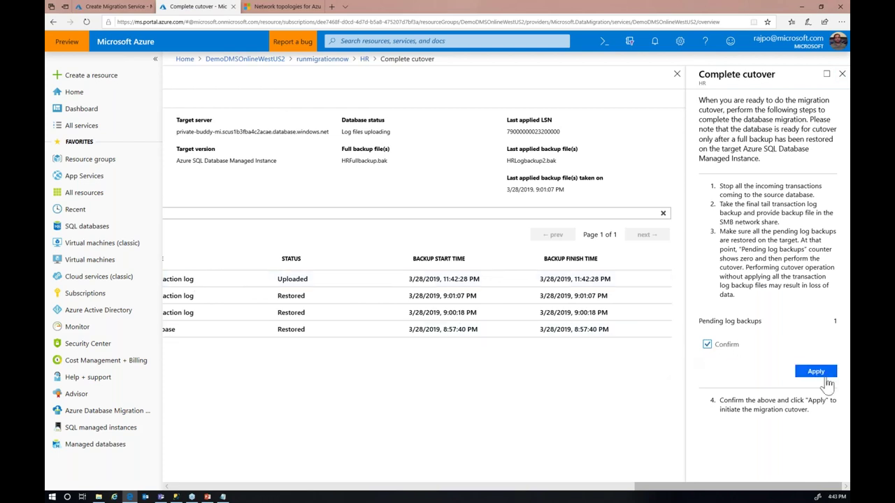
click(818, 373)
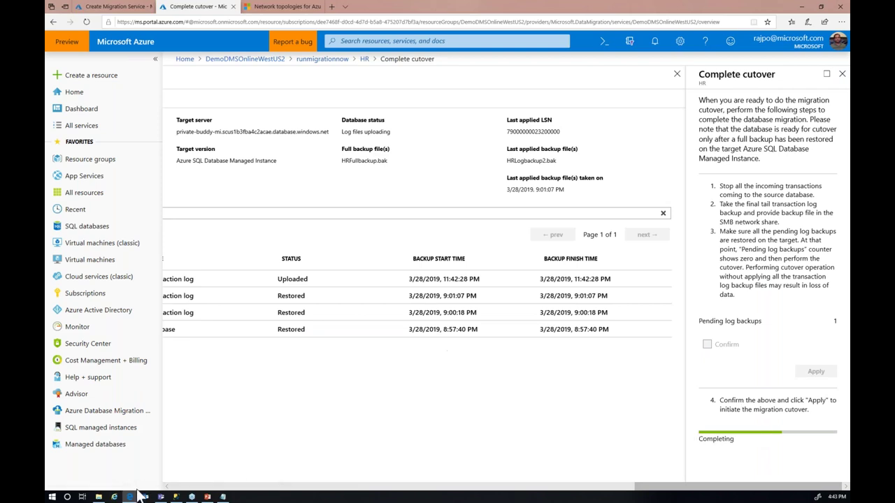
click(175, 497)
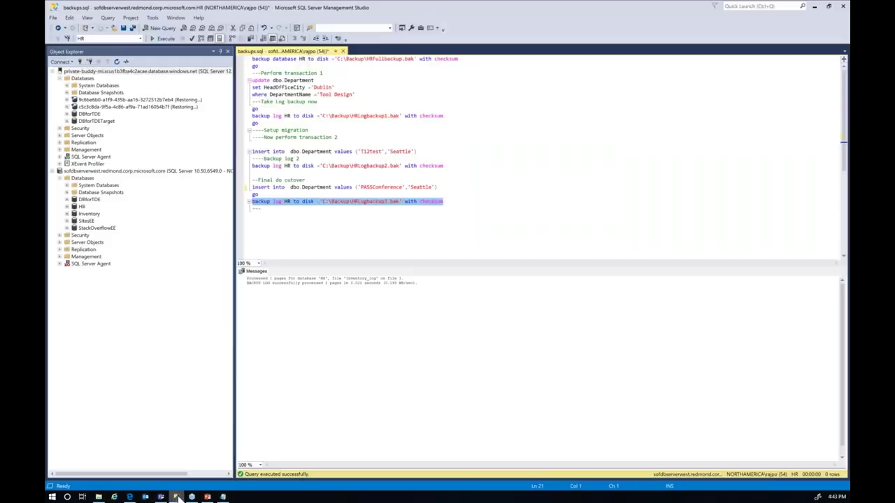